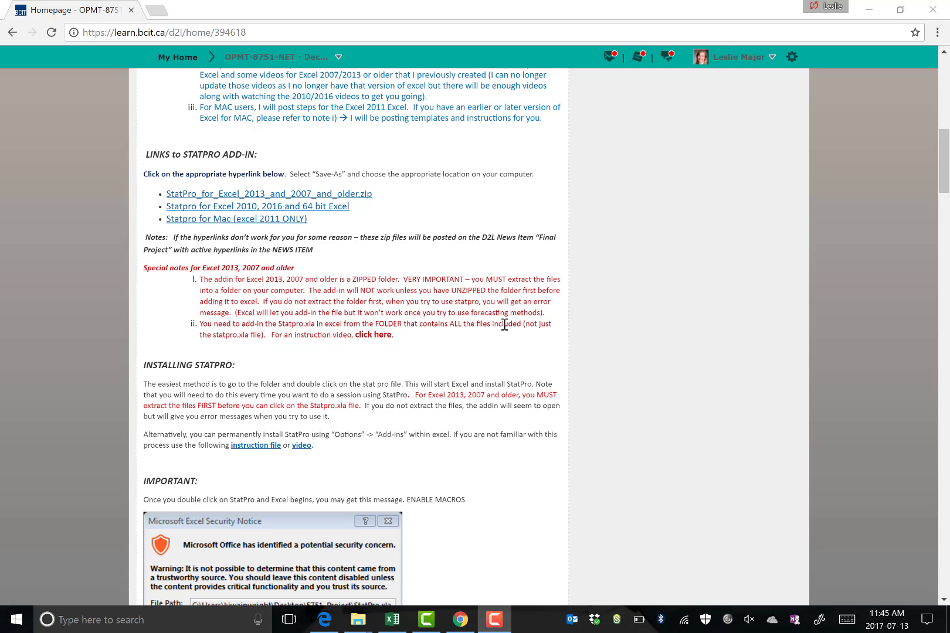
Check Excel's File > Account page for Office Professional Plus 2016, then return to the D2L course page.
scroll(680, 355, up, 10)
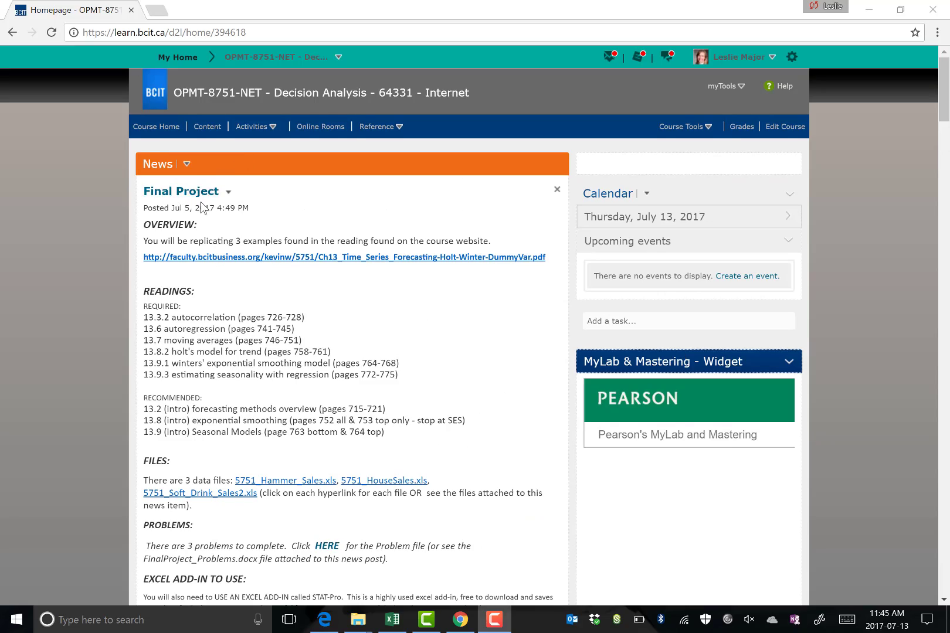
scroll(201, 204, down, 2)
scroll(203, 205, down, 7)
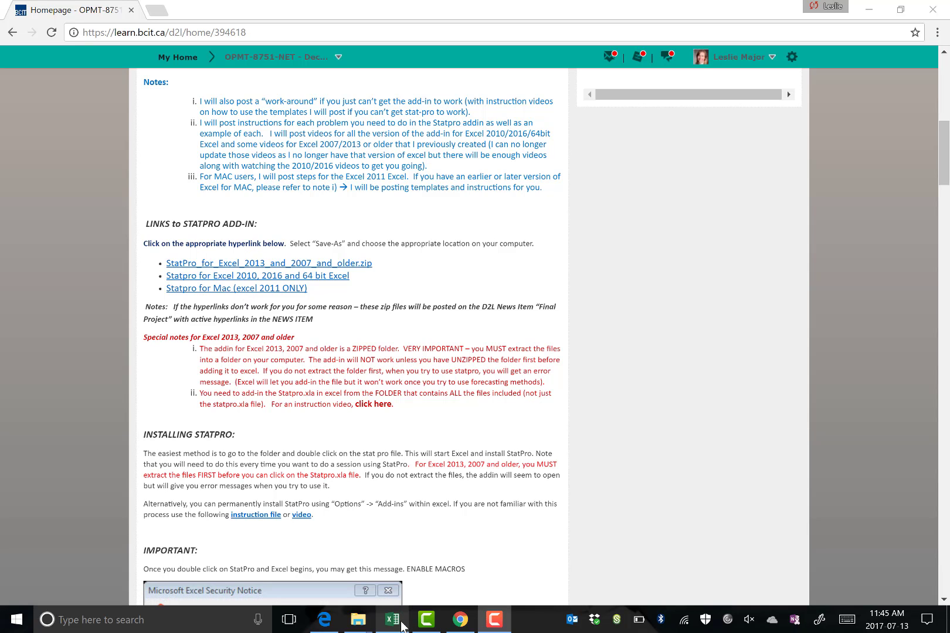
click(392, 620)
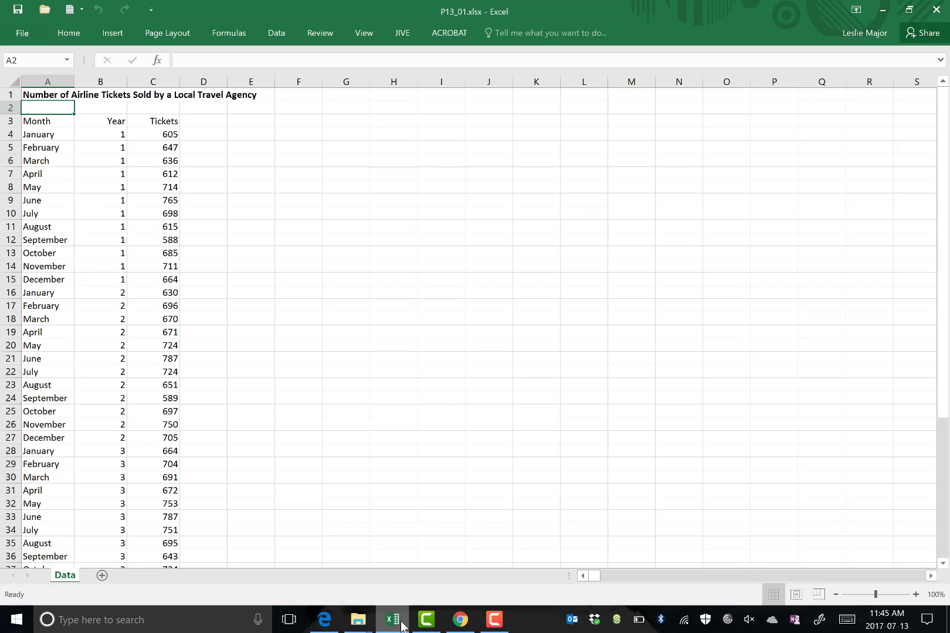
click(11, 36)
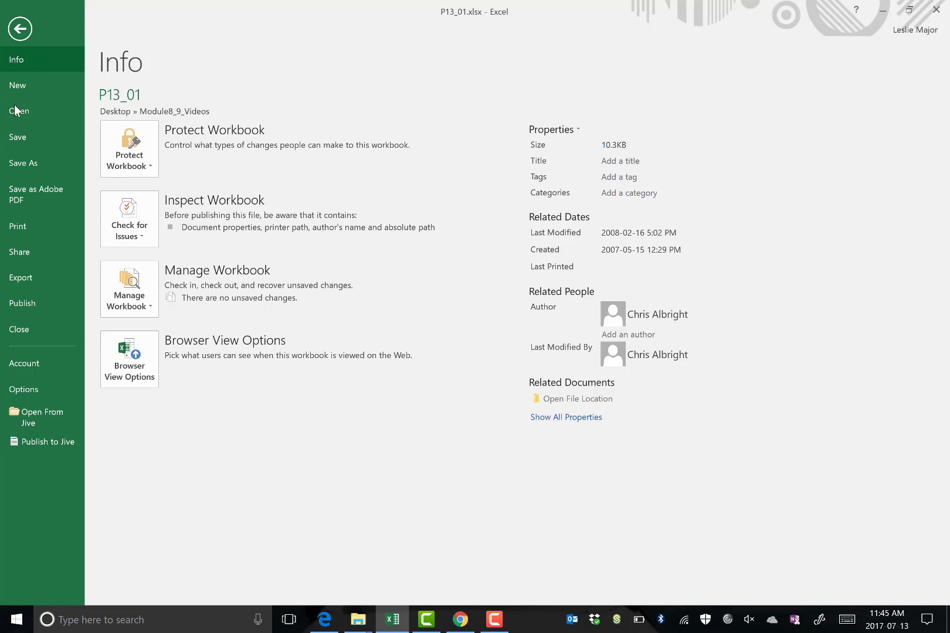
click(28, 367)
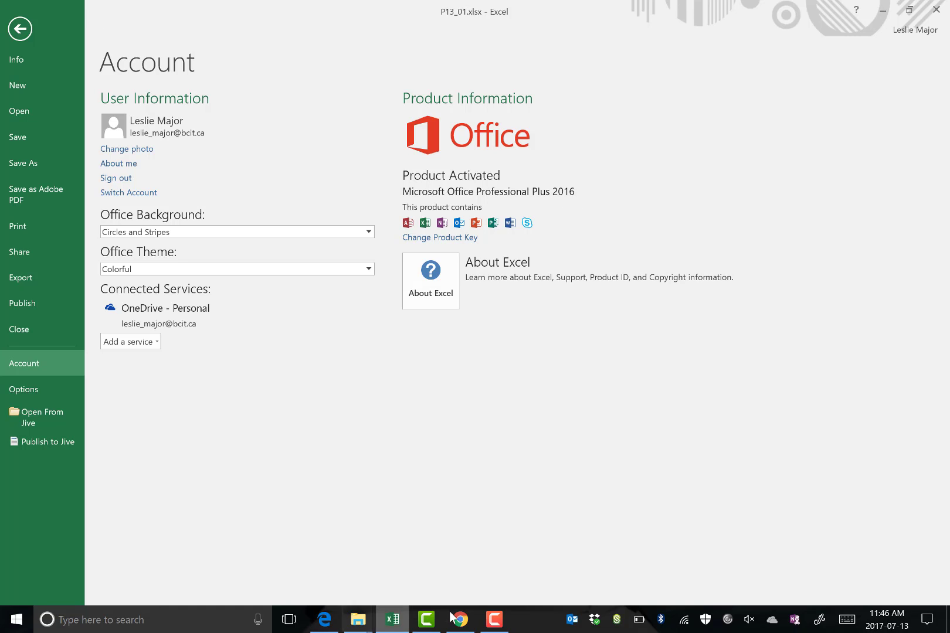
click(455, 629)
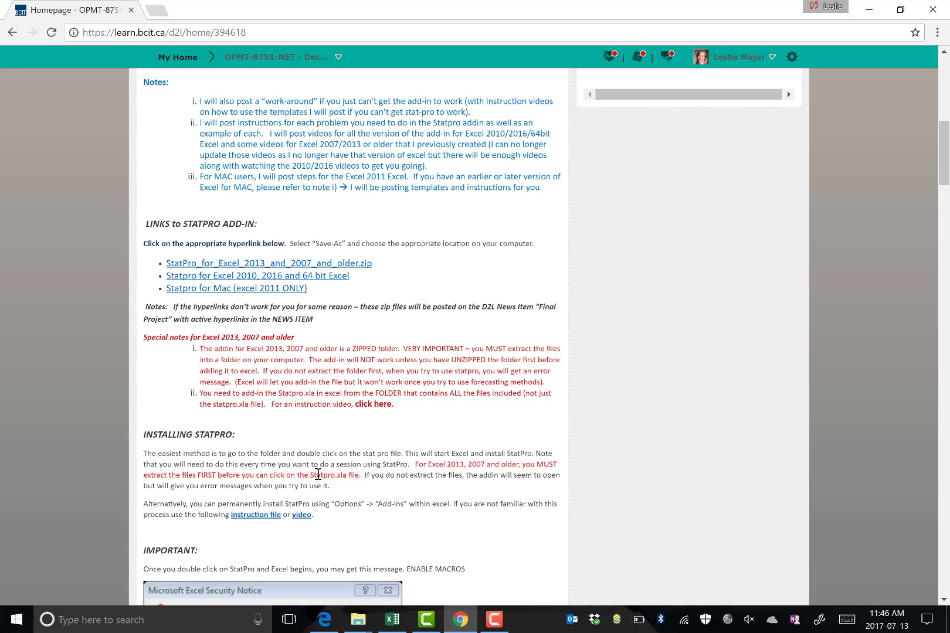
Download StatPro.xla for Excel 2010, 2016 and 64-bit and show it in the Downloads folder.
click(273, 278)
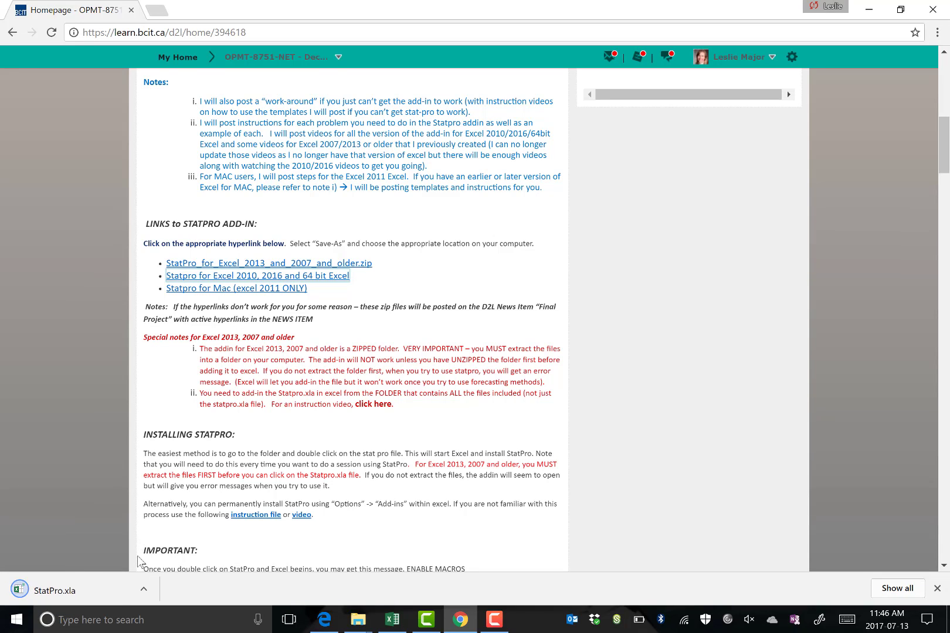
click(143, 589)
click(190, 542)
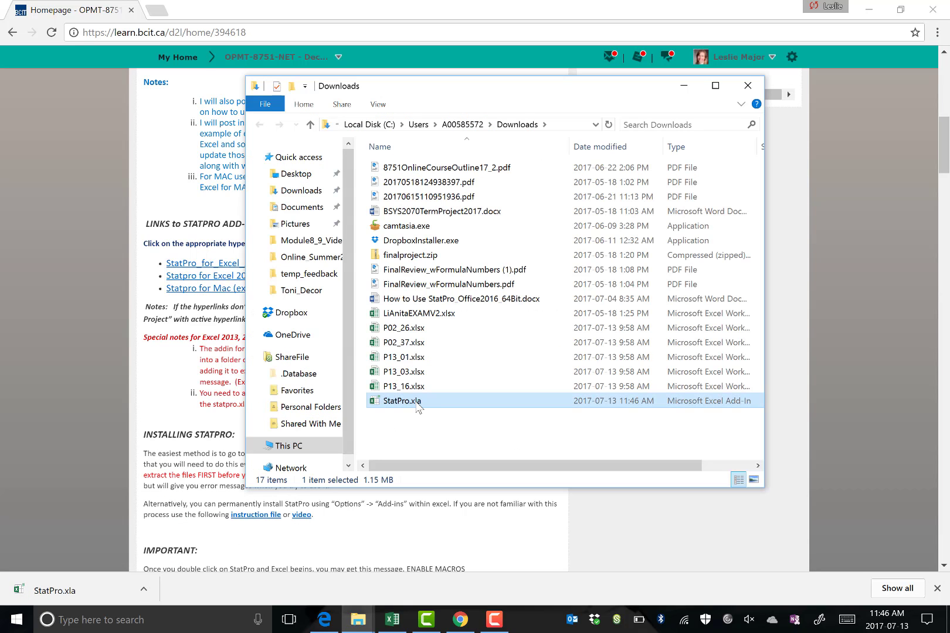
Copy StatPro.xla from Downloads and paste it into Desktop > Module8_9_Videos.
right_click(417, 407)
click(269, 322)
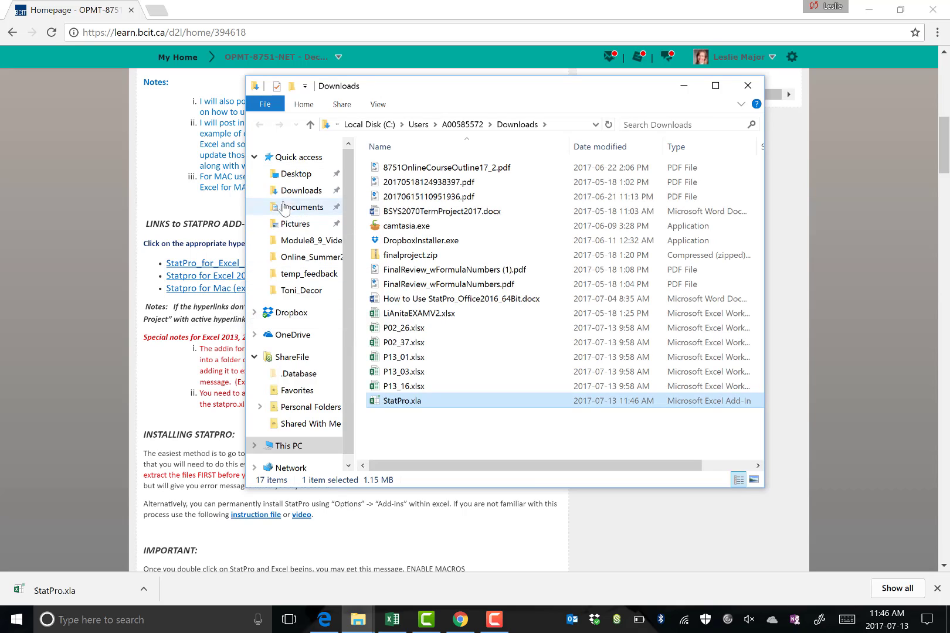
click(290, 174)
click(398, 194)
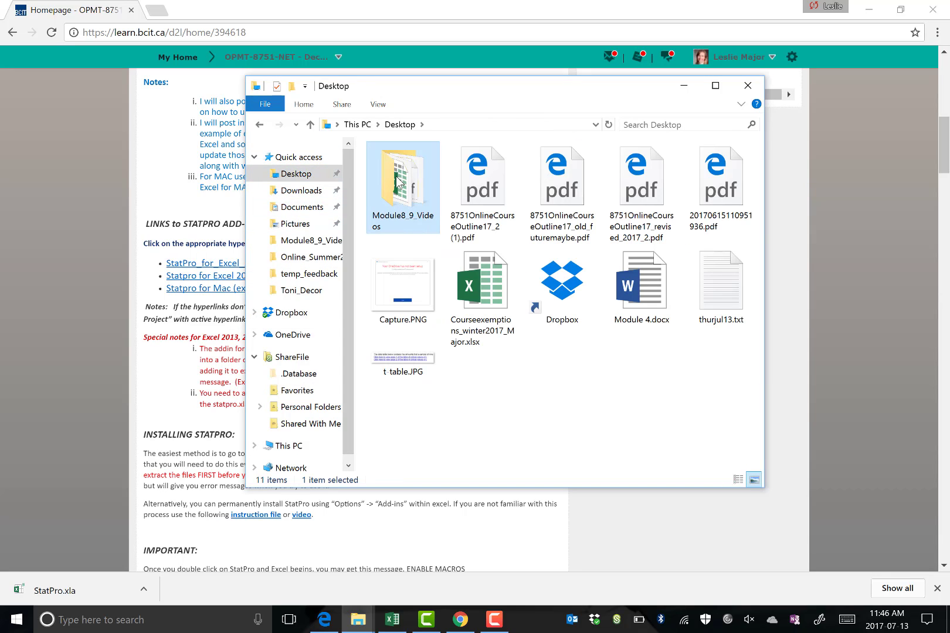
double_click(411, 199)
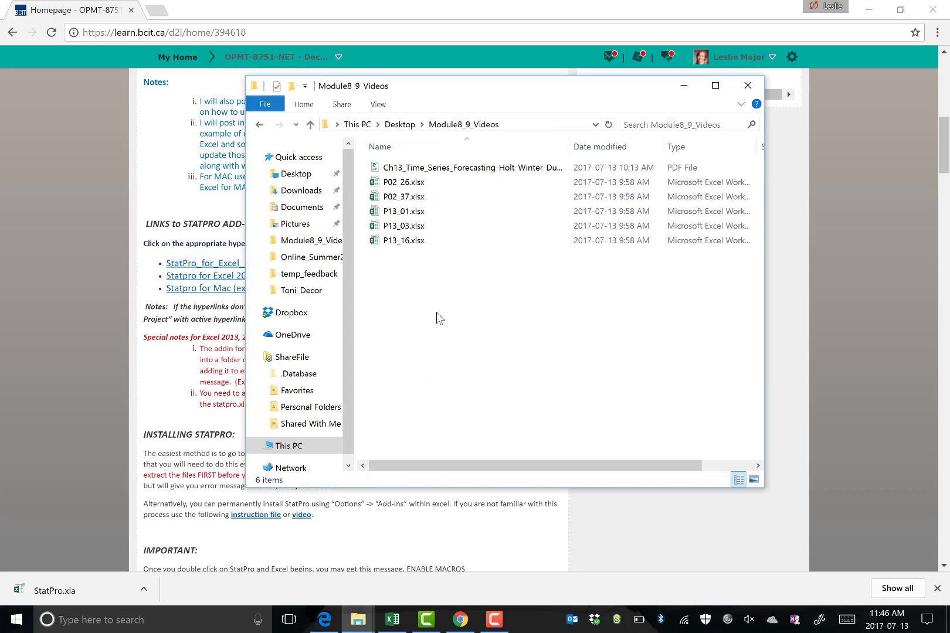
right_click(437, 311)
click(340, 410)
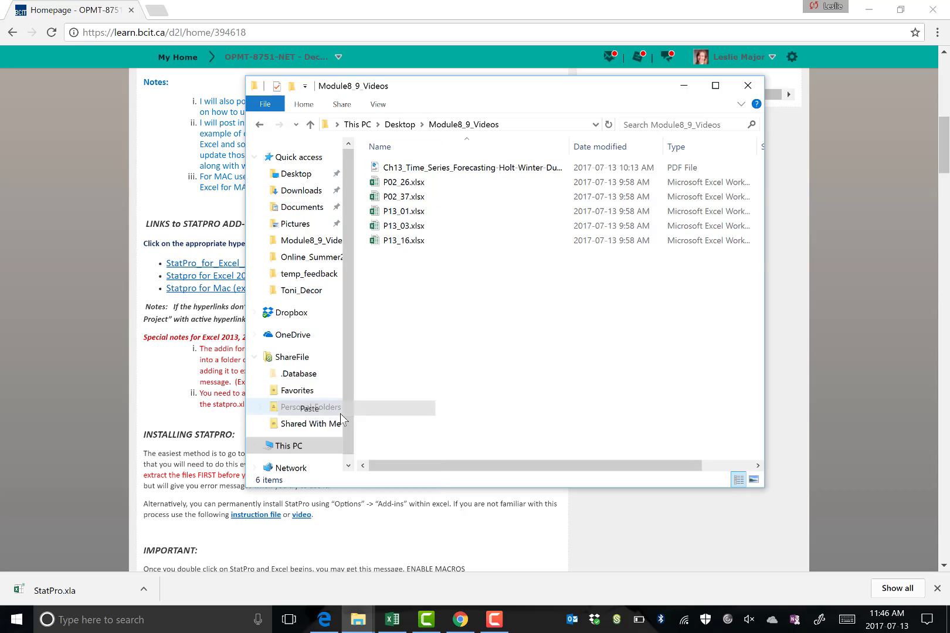
click(486, 373)
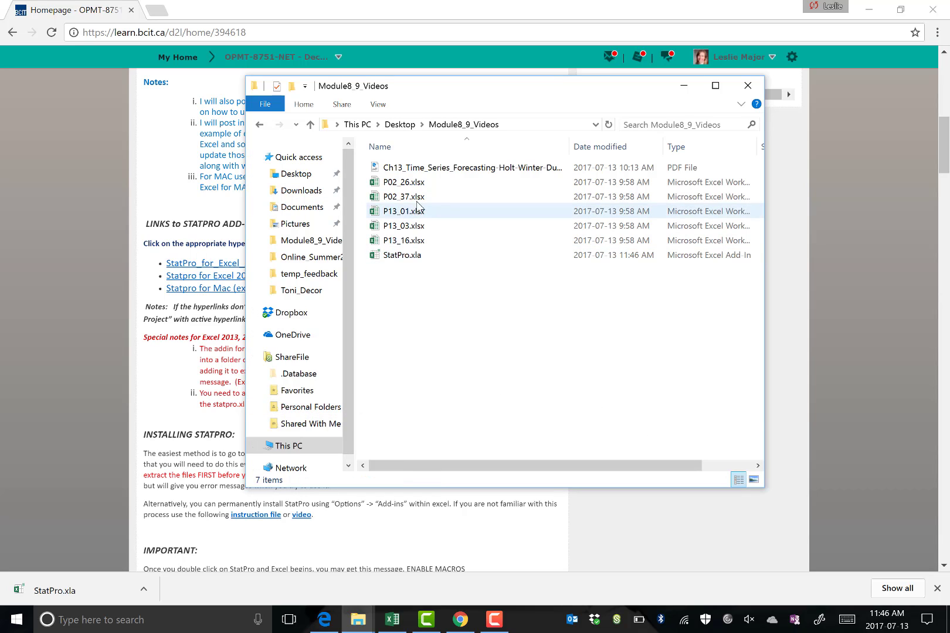
In Excel Options, go to the Add-ins page and open the Excel Add-ins manager.
click(391, 620)
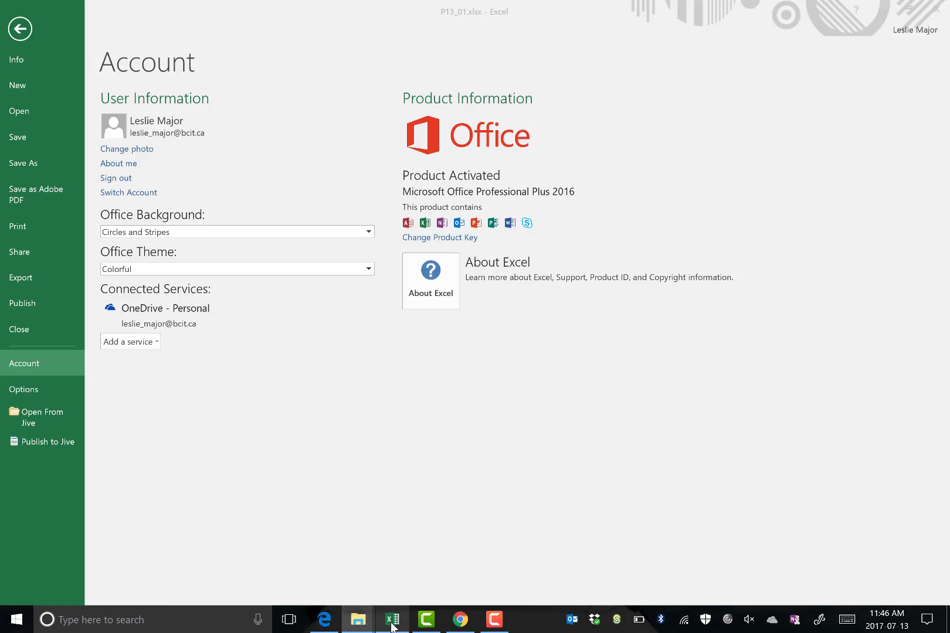
click(31, 30)
click(22, 33)
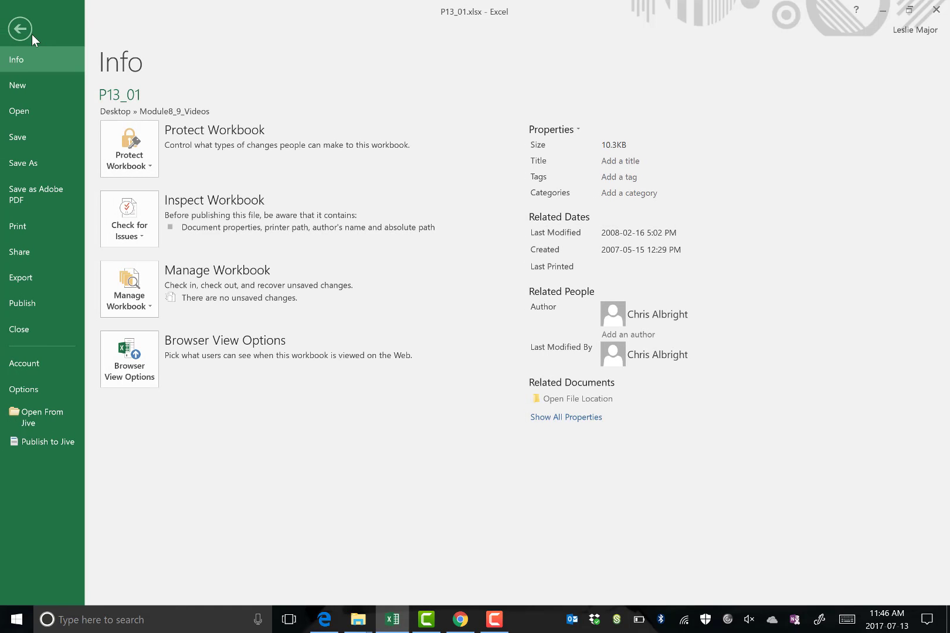
click(31, 389)
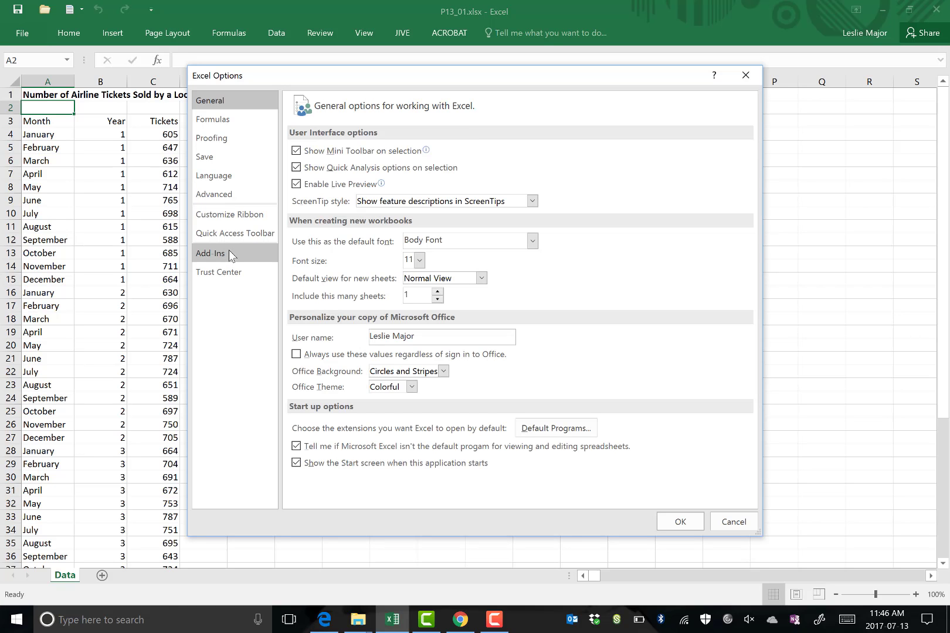
click(225, 254)
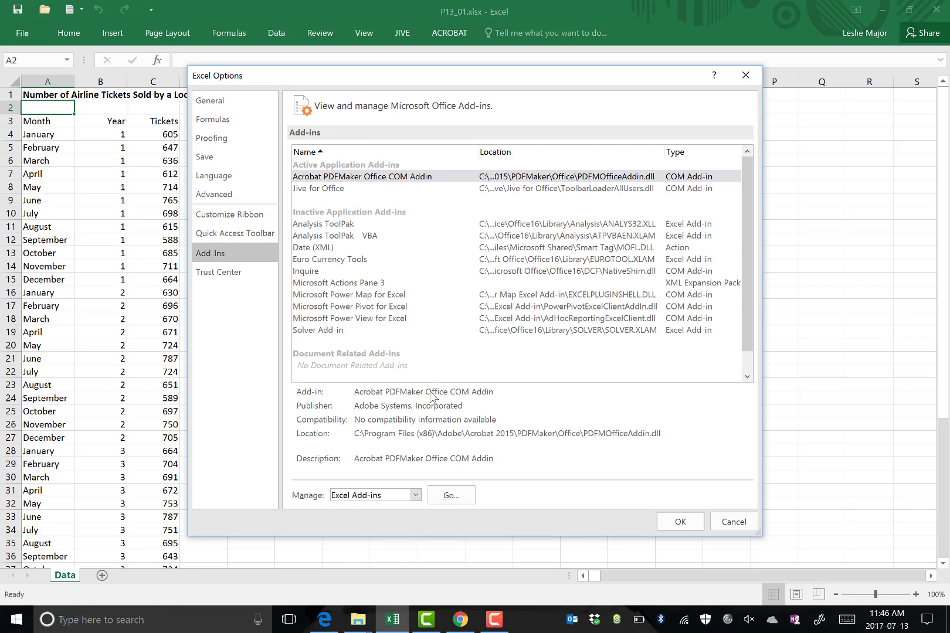
click(447, 497)
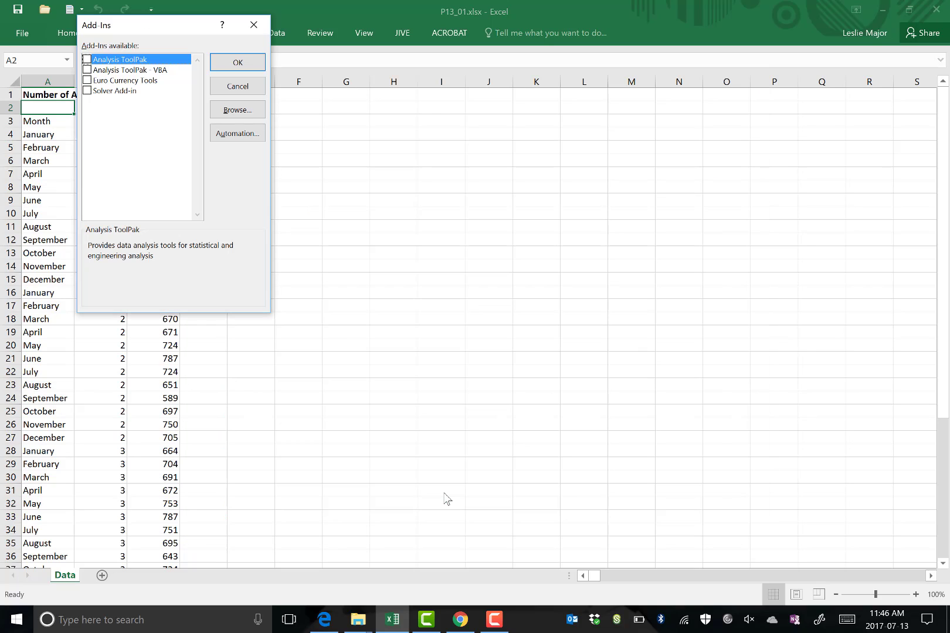
Browse to Desktop > Module8_9_Videos and choose StatPro.xla as the add-in file.
click(241, 115)
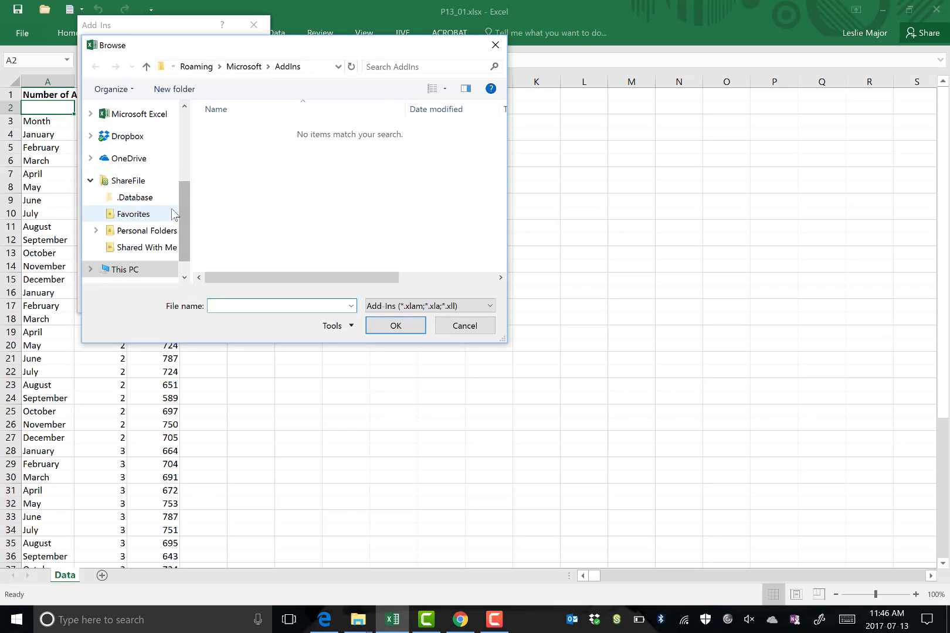
scroll(186, 162, up, 1)
scroll(186, 162, up, 3)
click(132, 135)
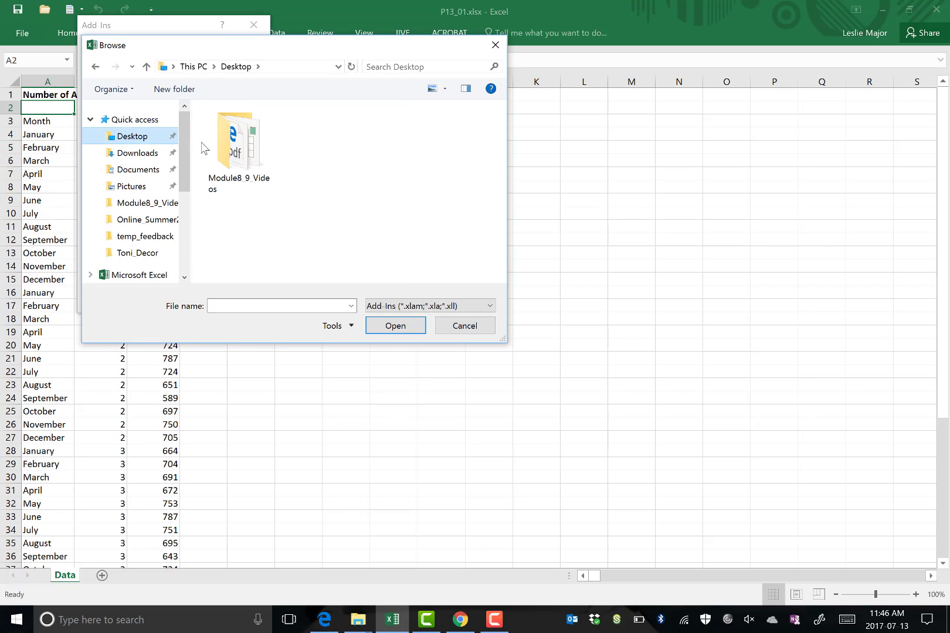
double_click(243, 156)
click(226, 135)
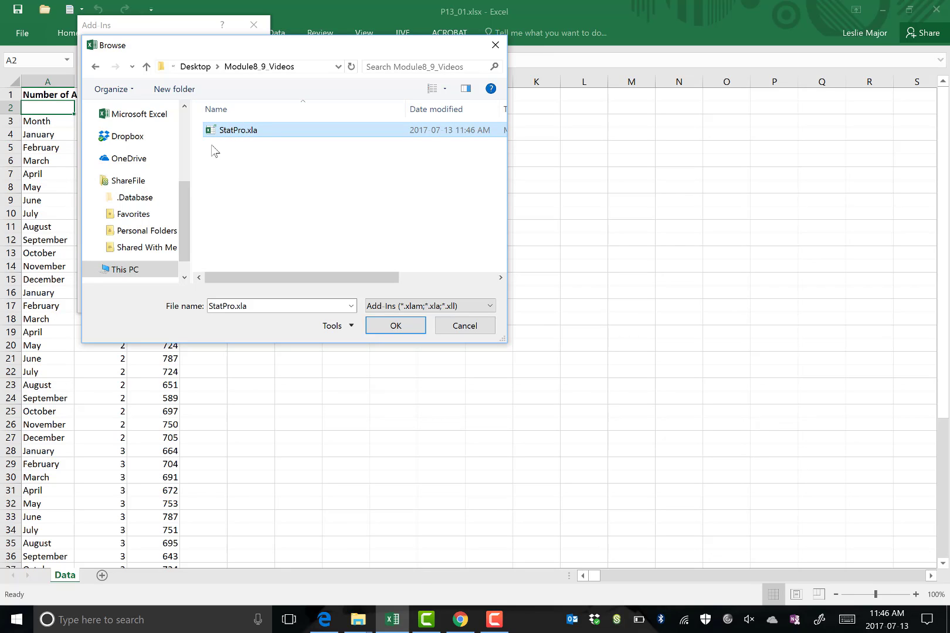
Add StatPro, tick Analysis ToolPak and Solver Add-in, and apply the add-in selection.
click(403, 334)
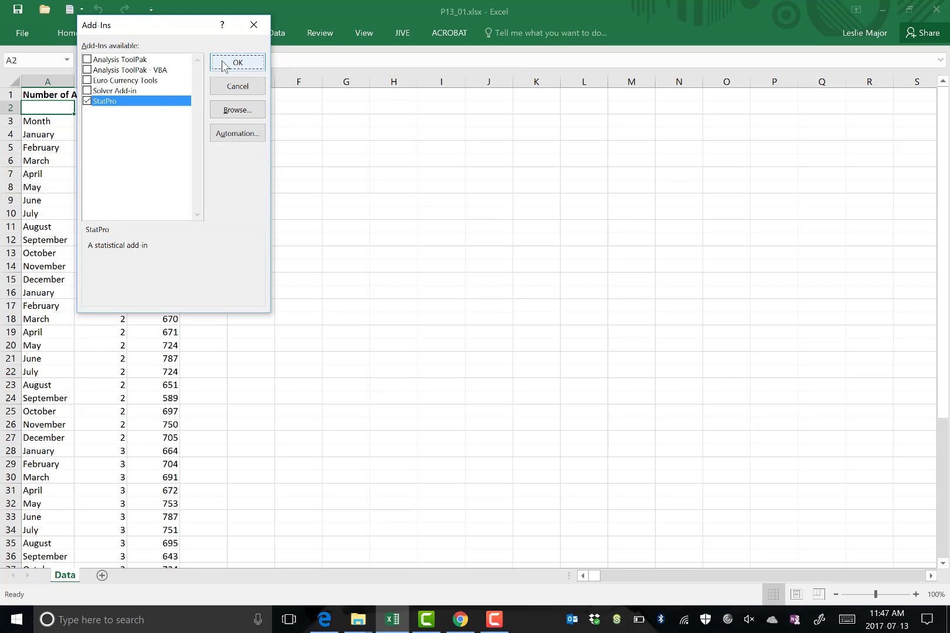
click(87, 59)
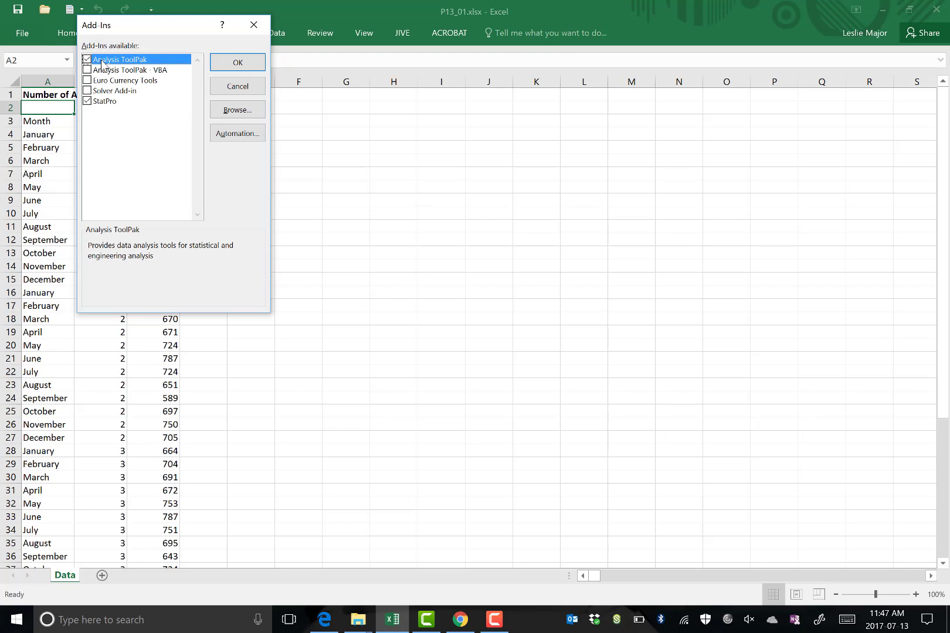
click(88, 91)
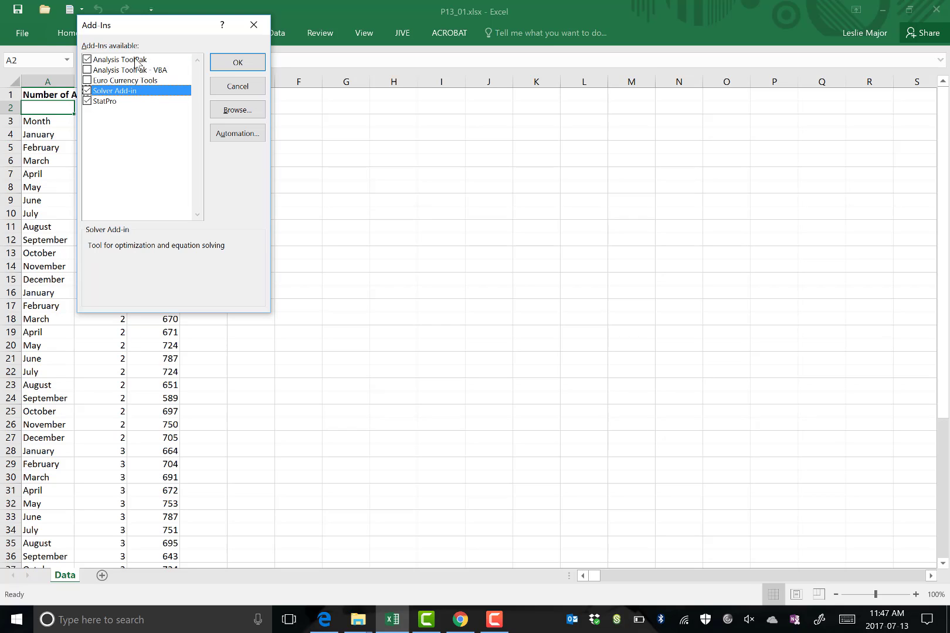
click(217, 66)
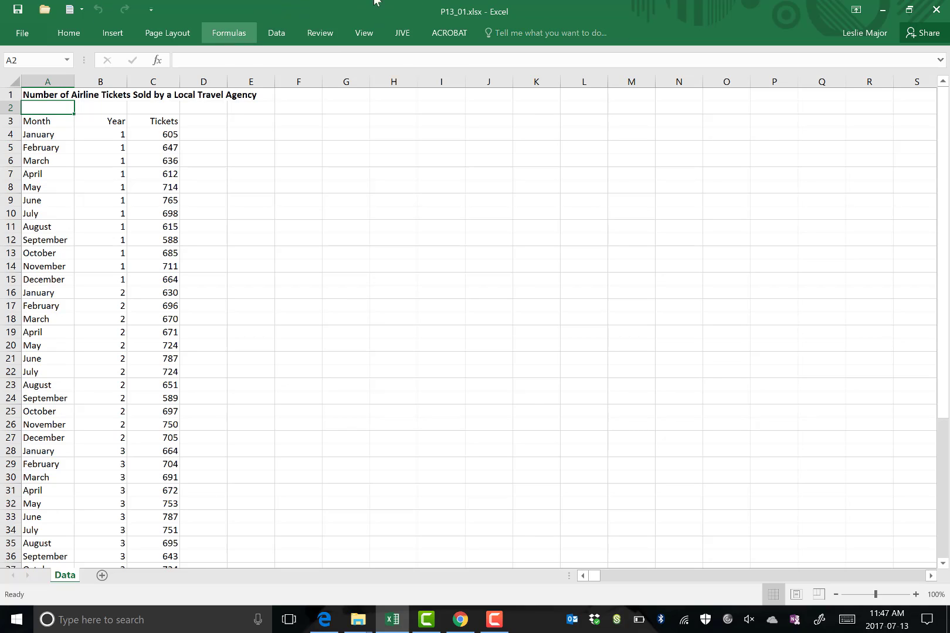
Restart Excel by reopening P13_01.xlsx, then show the StatPro menu on the Add-Ins tab.
click(935, 13)
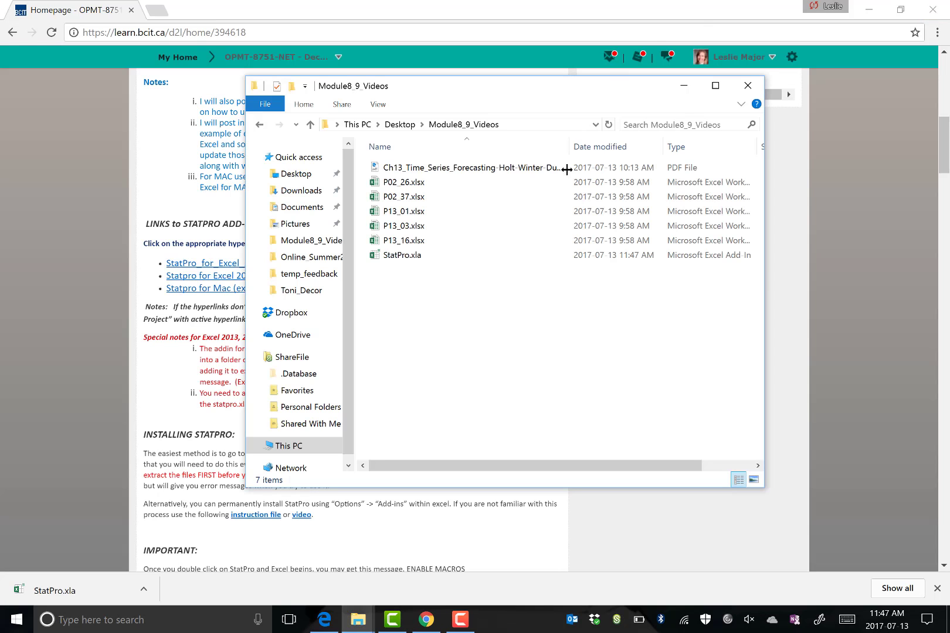
double_click(429, 211)
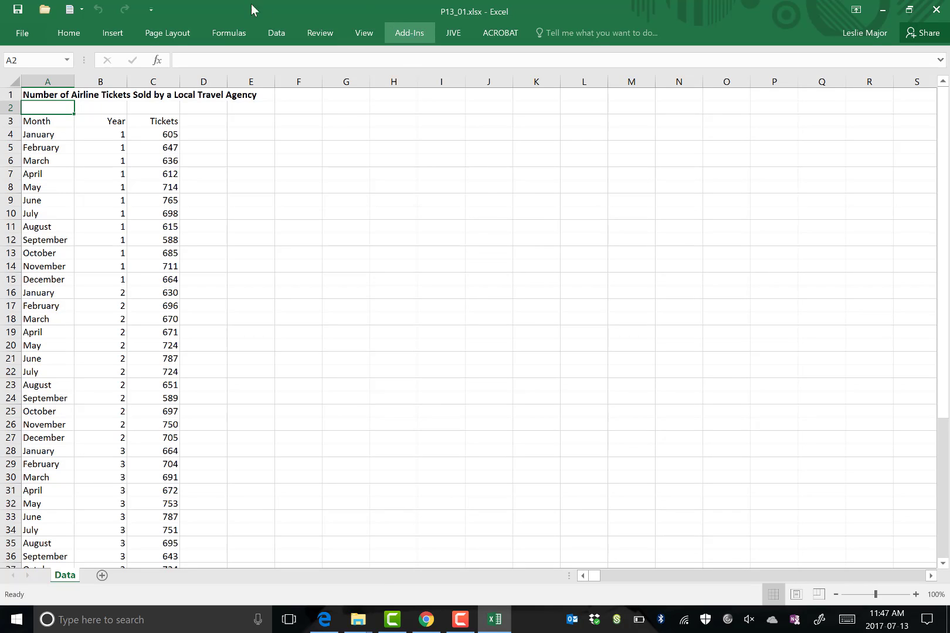
click(403, 35)
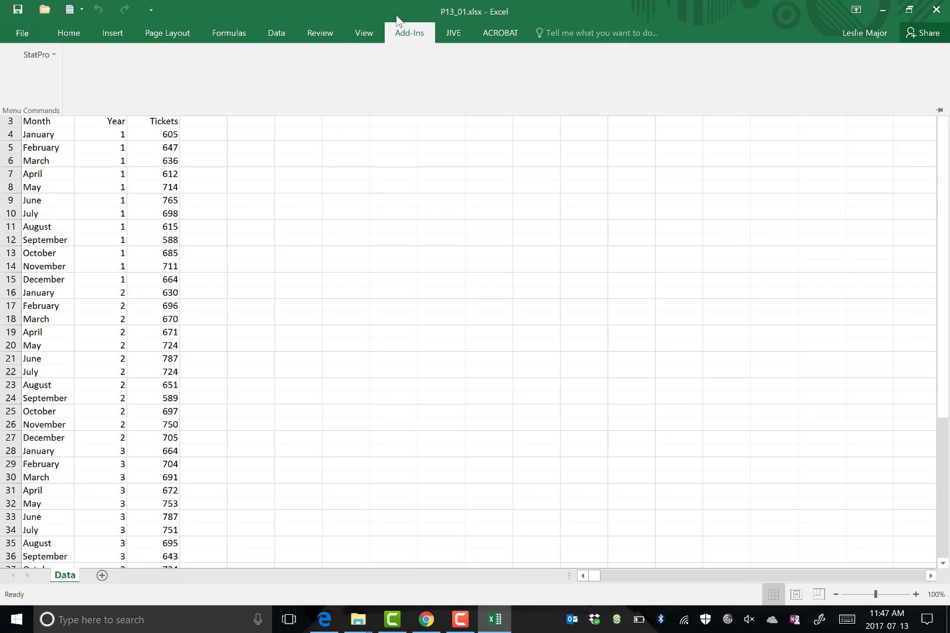
click(21, 52)
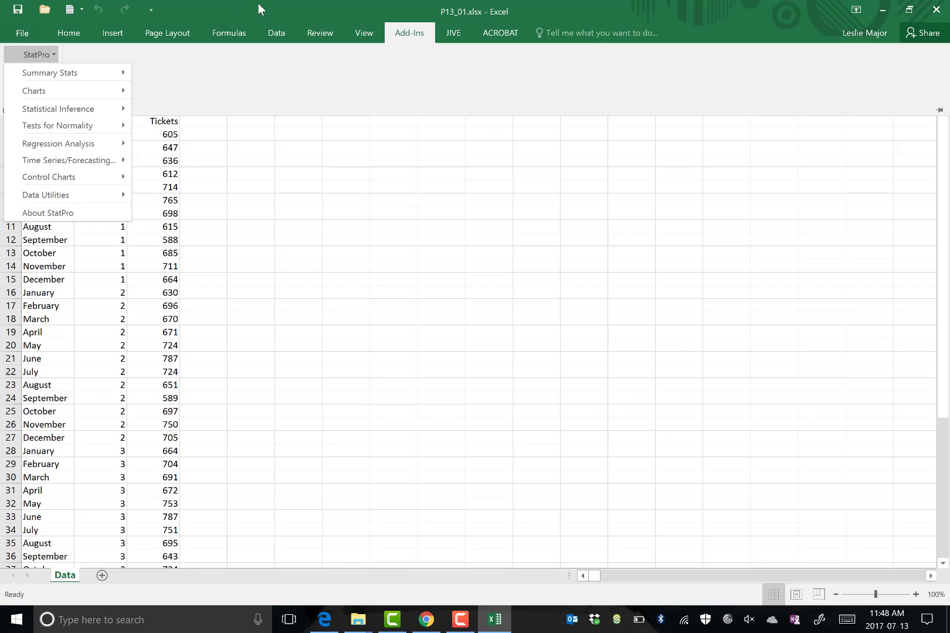
Close the StatPro menu, check the Account page's Office version, and return to the worksheet.
click(258, 3)
click(21, 33)
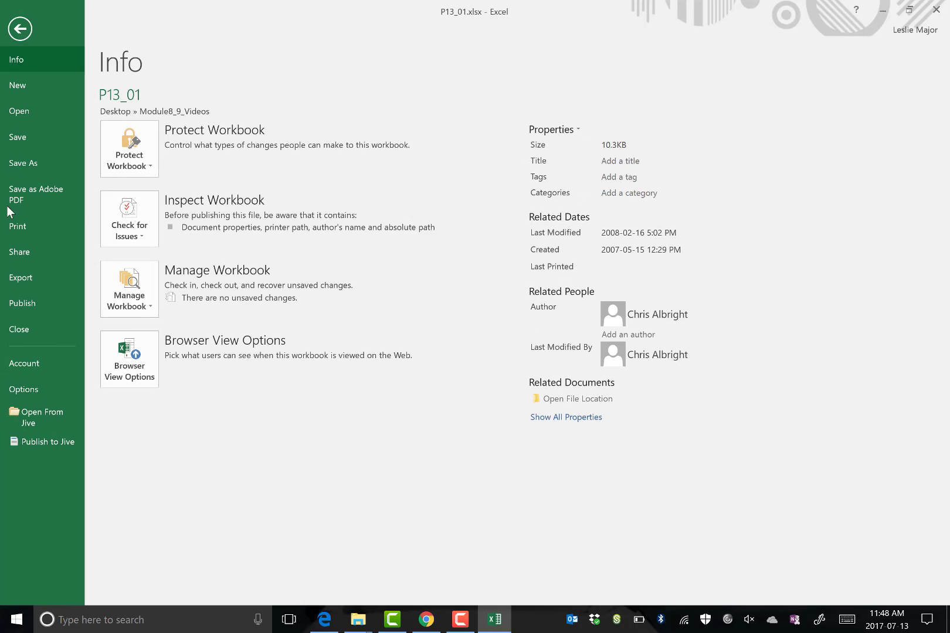
click(33, 370)
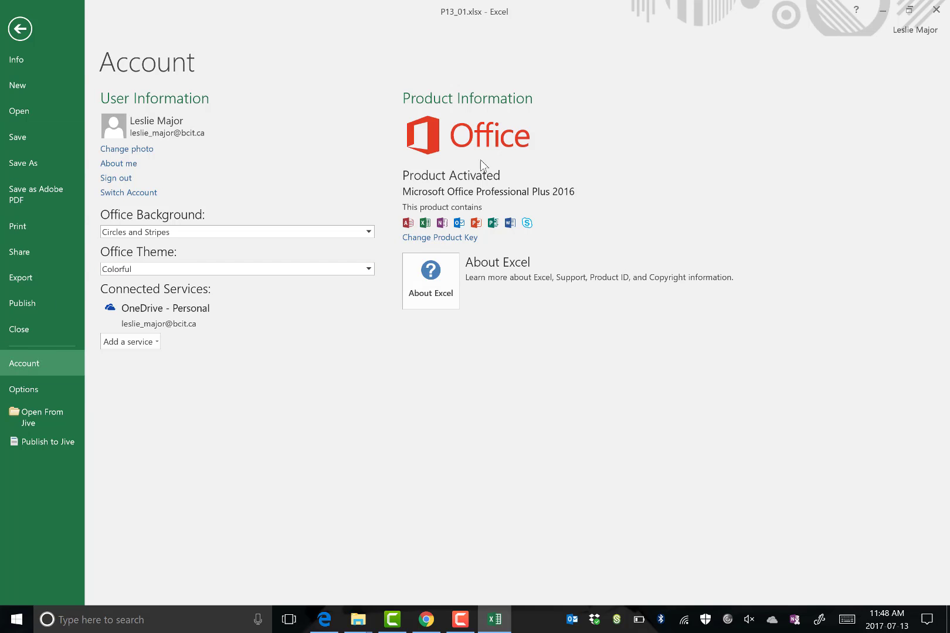
click(946, 17)
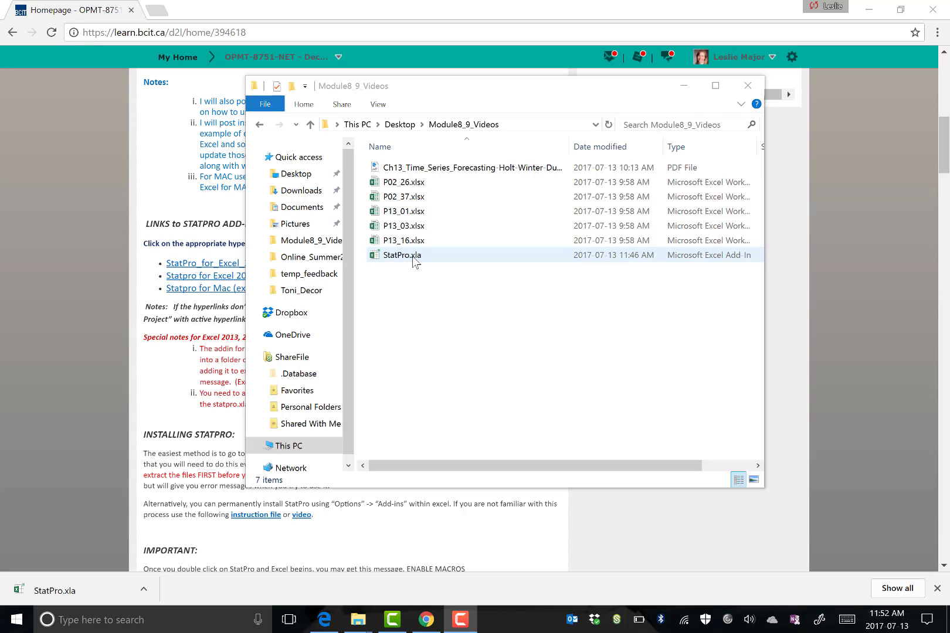
Launch StatPro.xla, decline reopening it, confirm StatPro under Add-Ins, then minimize Excel.
double_click(413, 257)
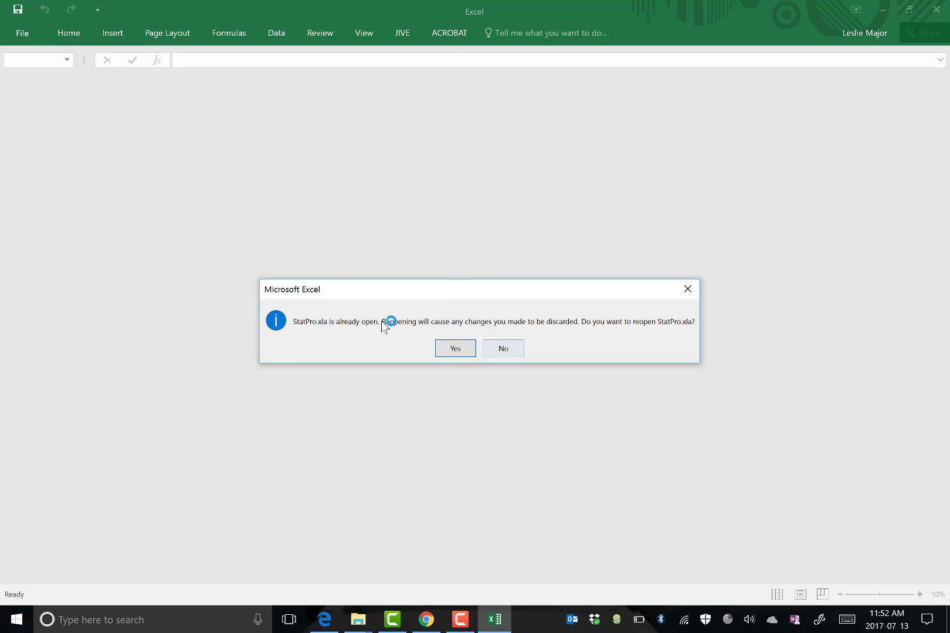
click(423, 323)
click(514, 350)
click(412, 33)
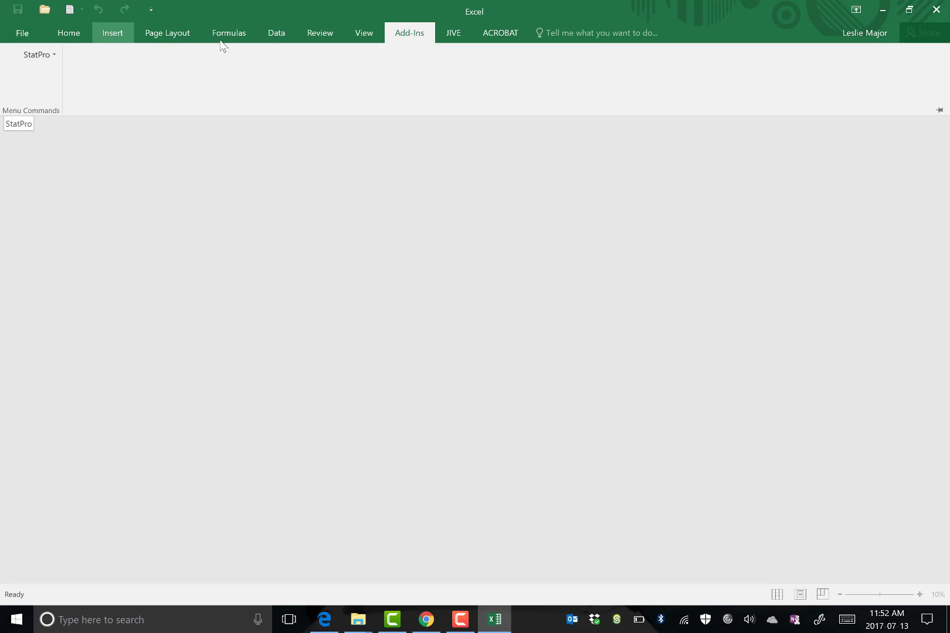
click(884, 9)
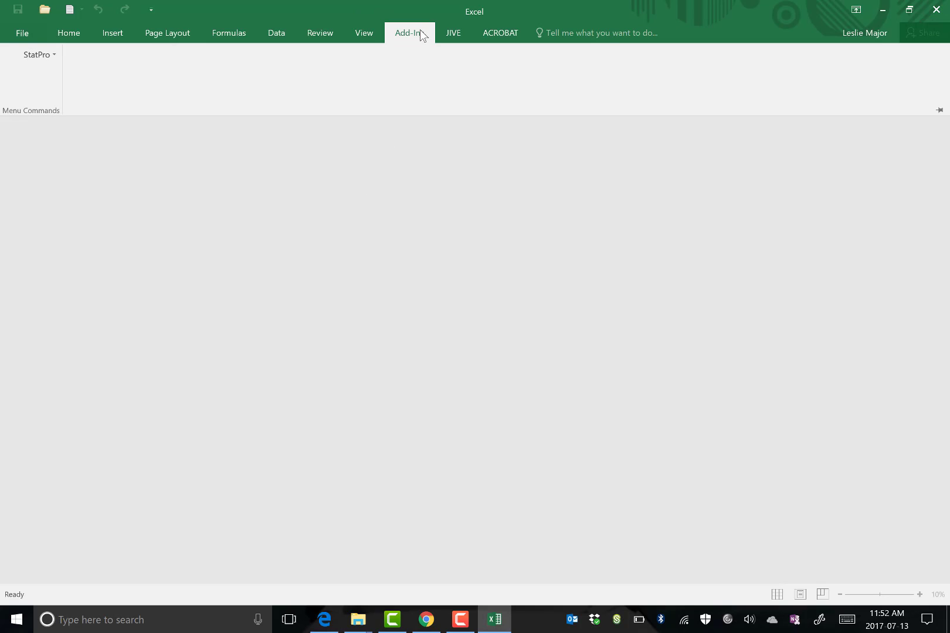
Close Excel and launch StatPro.xla again from the Module8_9_Videos folder.
click(936, 11)
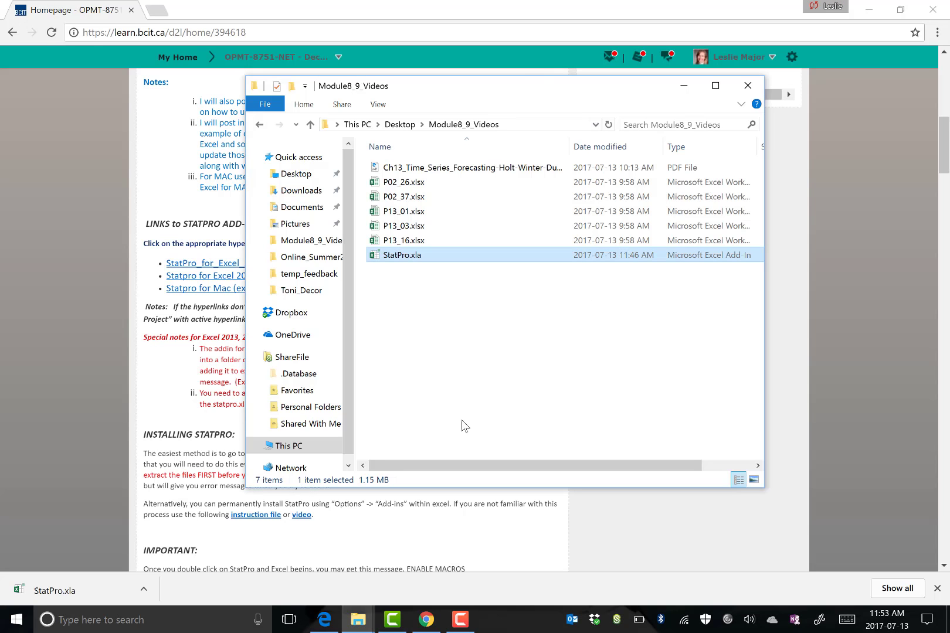
double_click(414, 257)
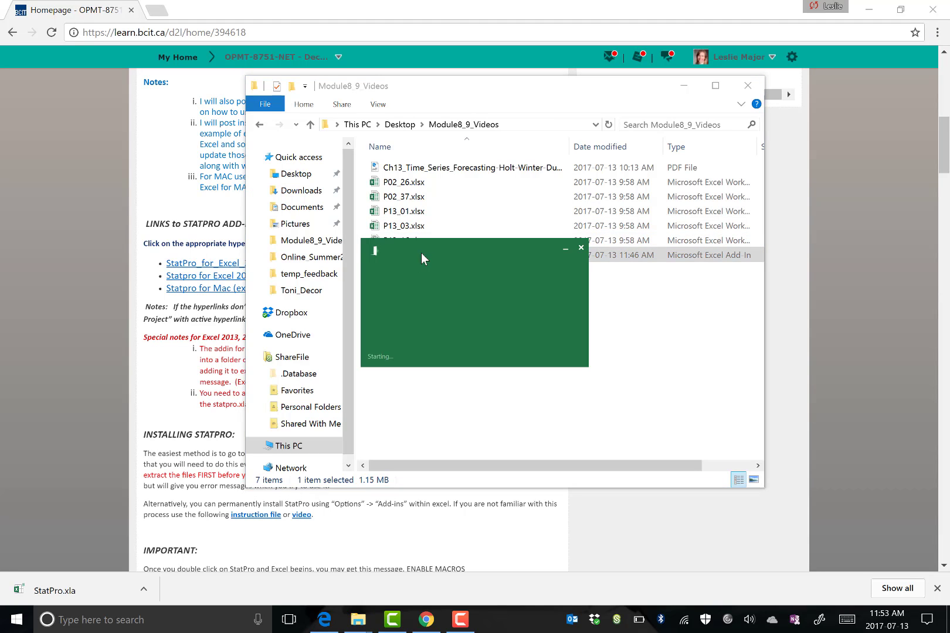